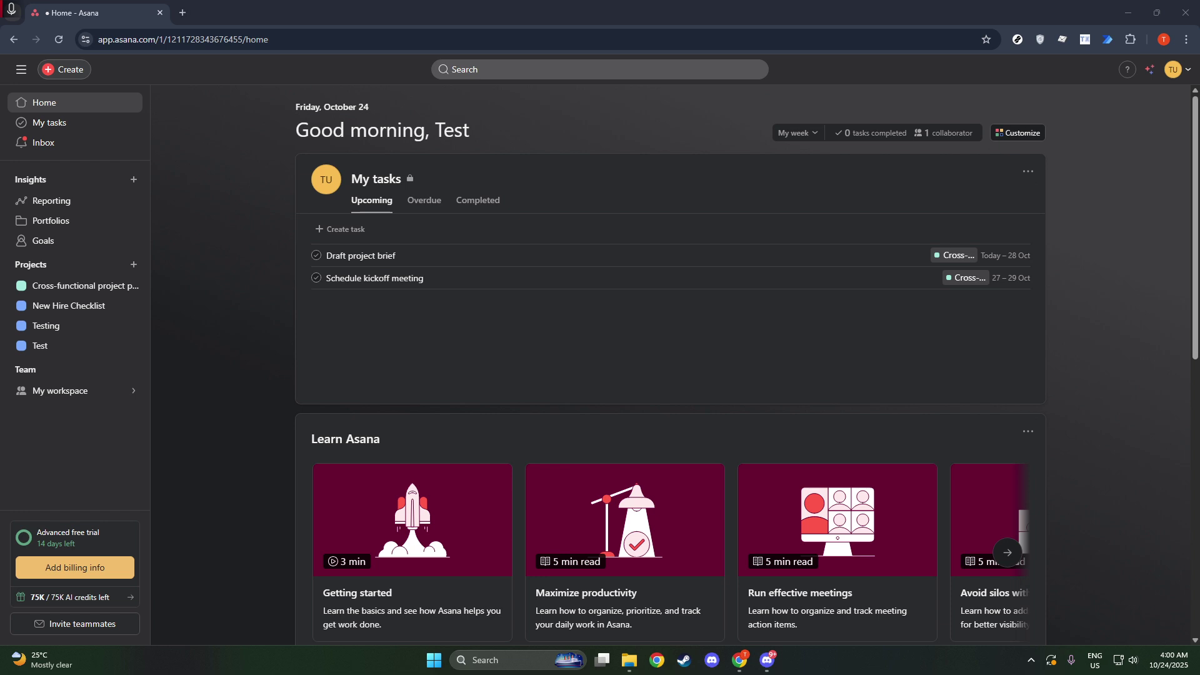
Step: Open the dashboard of the Cross-functional project plan project and start adding a chart widget
left_click(245, 227)
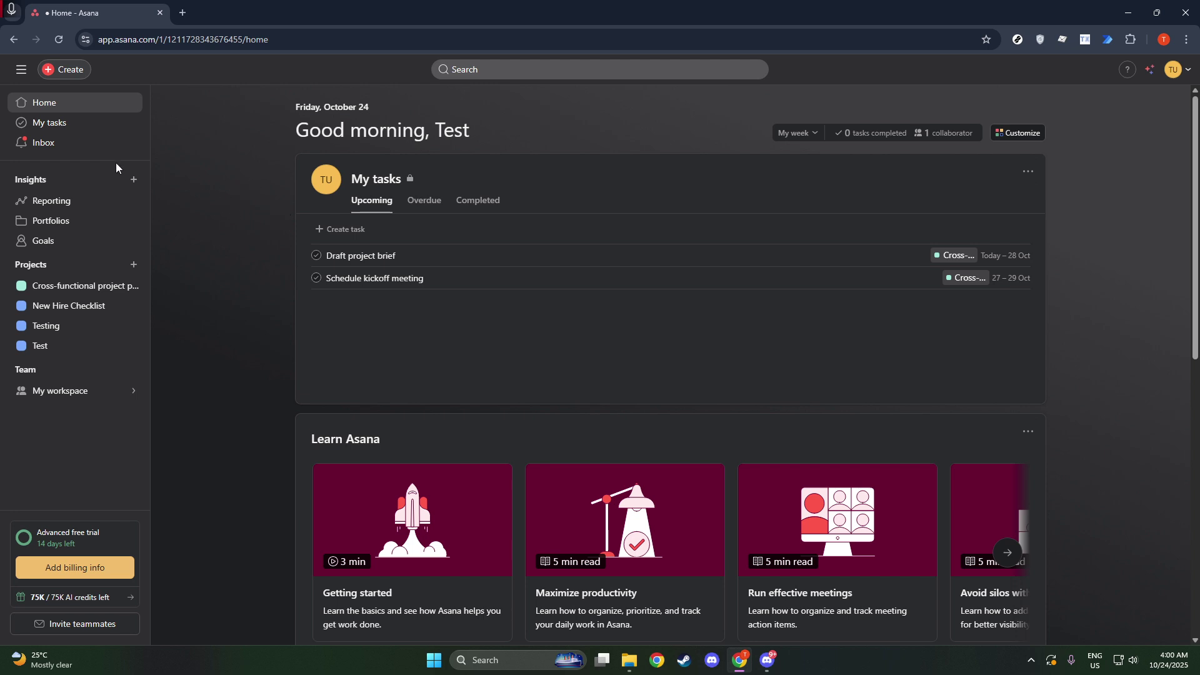
left_click(37, 291)
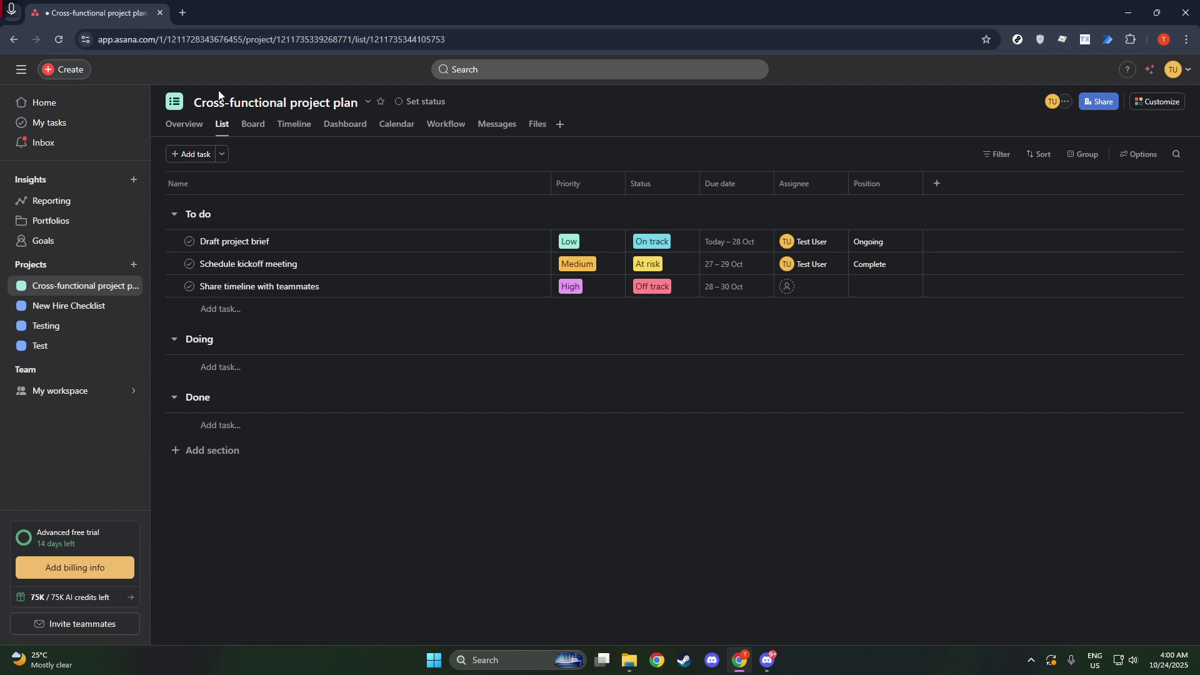
left_click(331, 131)
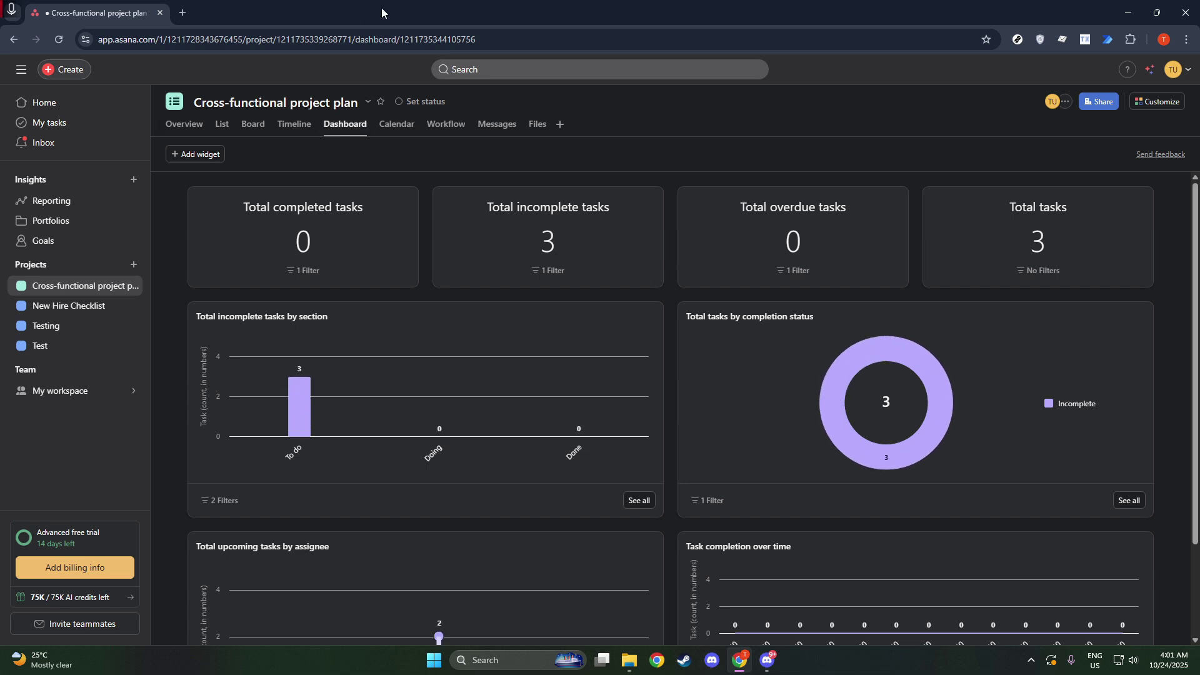
left_click(211, 157)
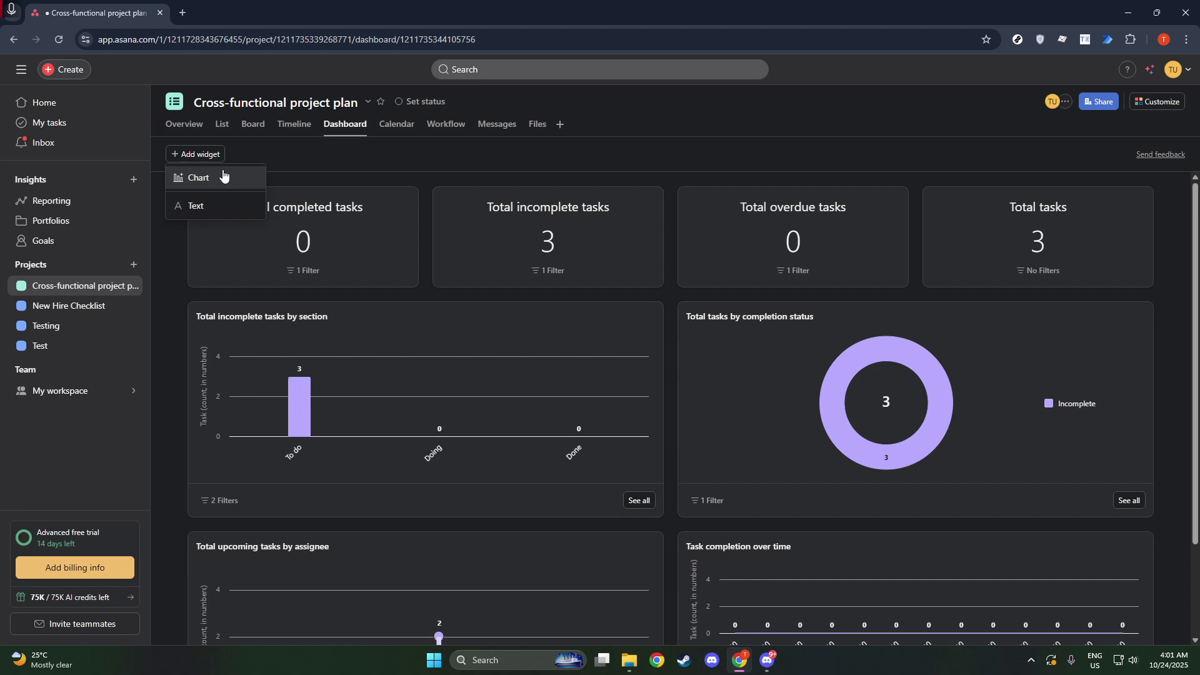
left_click(224, 177)
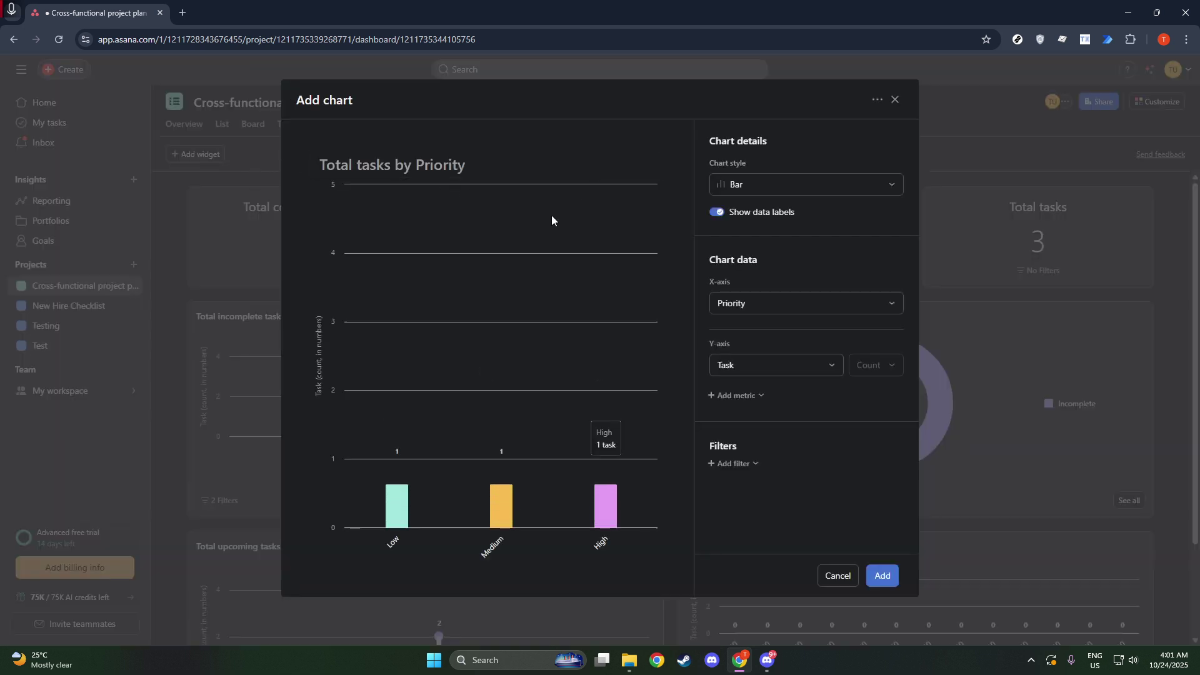
Step: Preview the new chart in the Grouped bar, Lollipop, Donut, Burnup and Number styles
left_click(758, 186)
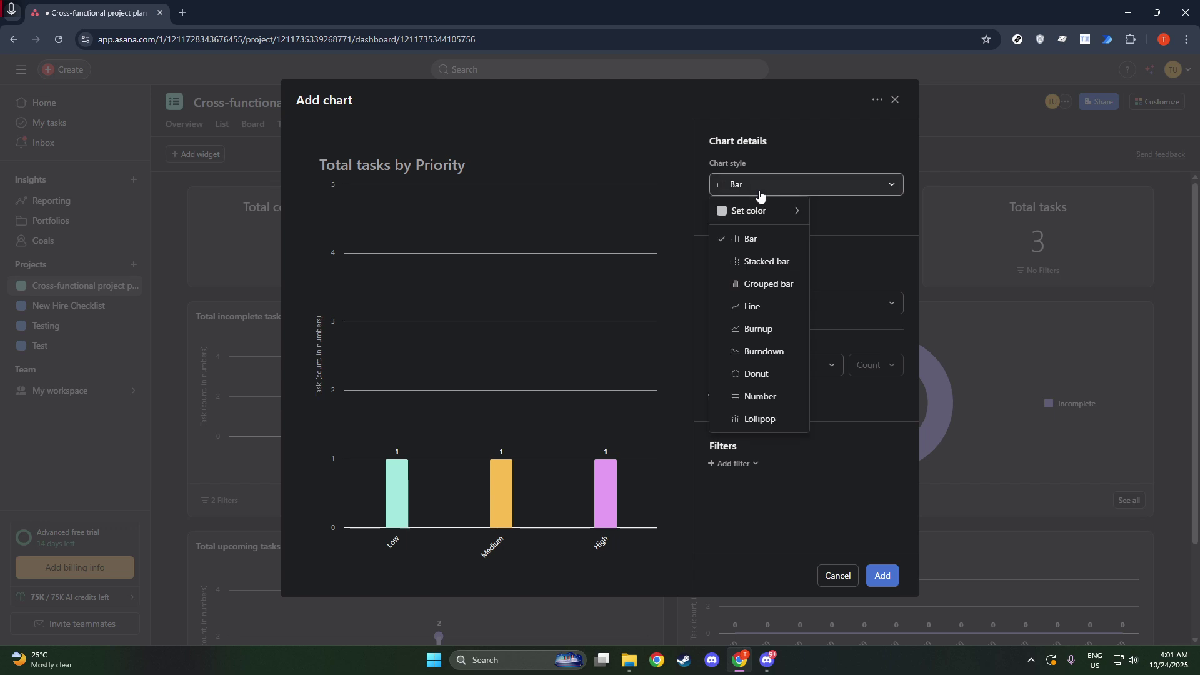
left_click(756, 284)
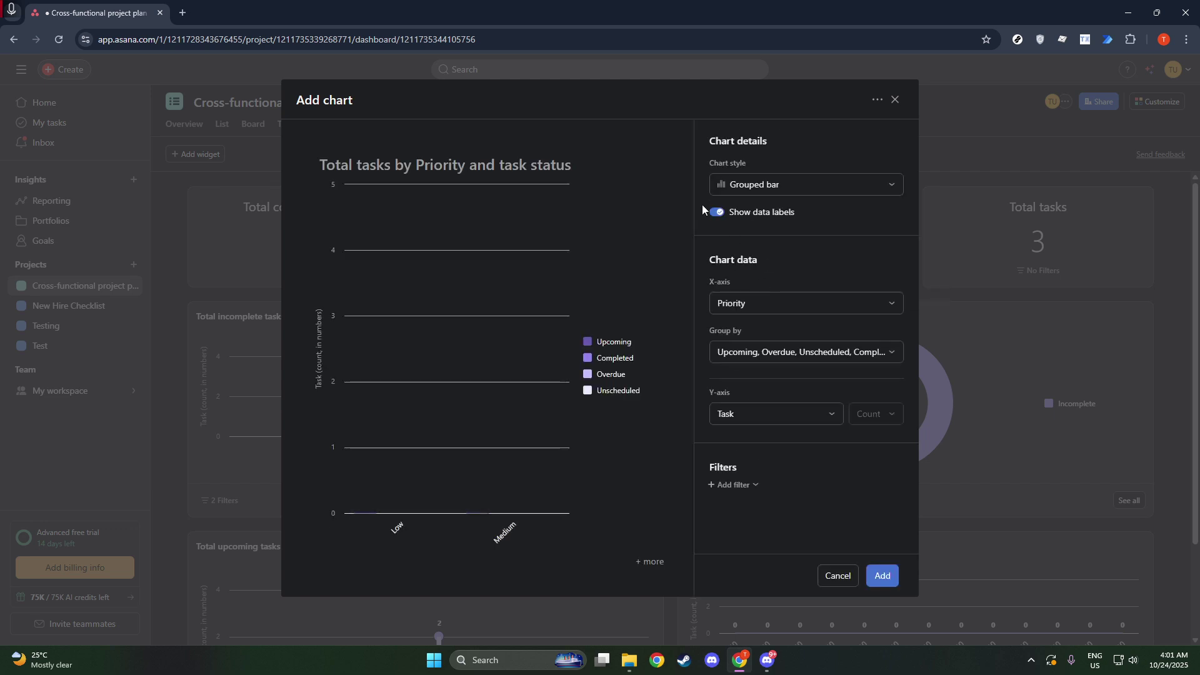
left_click(751, 185)
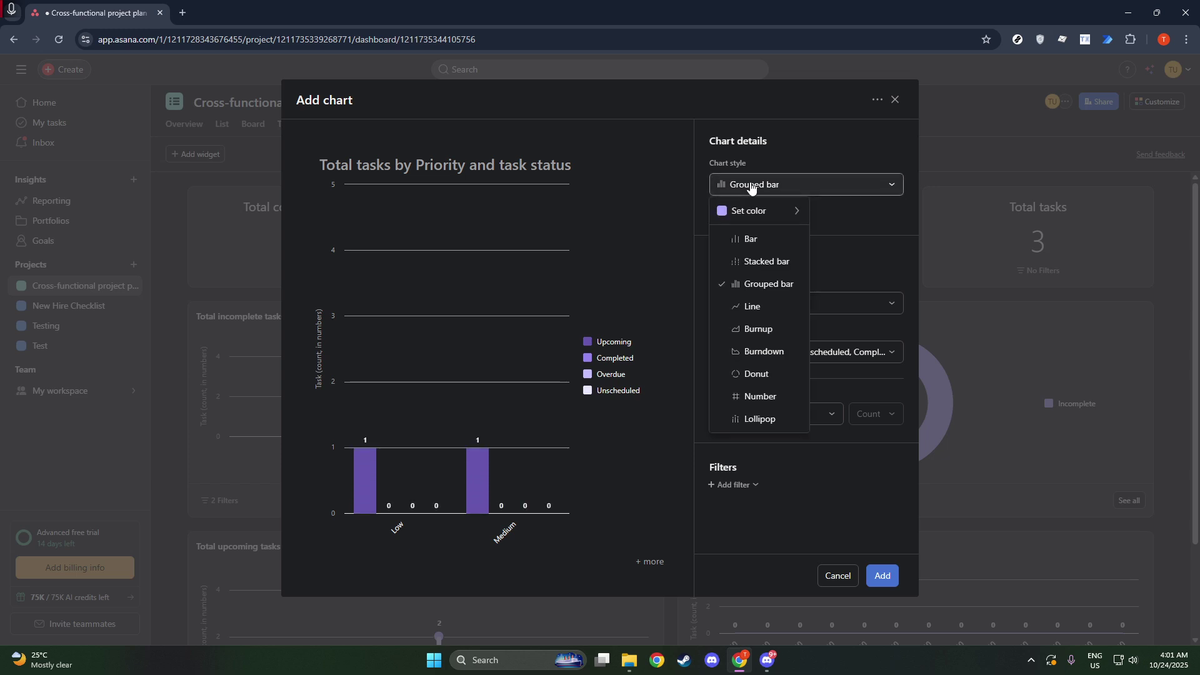
left_click(758, 418)
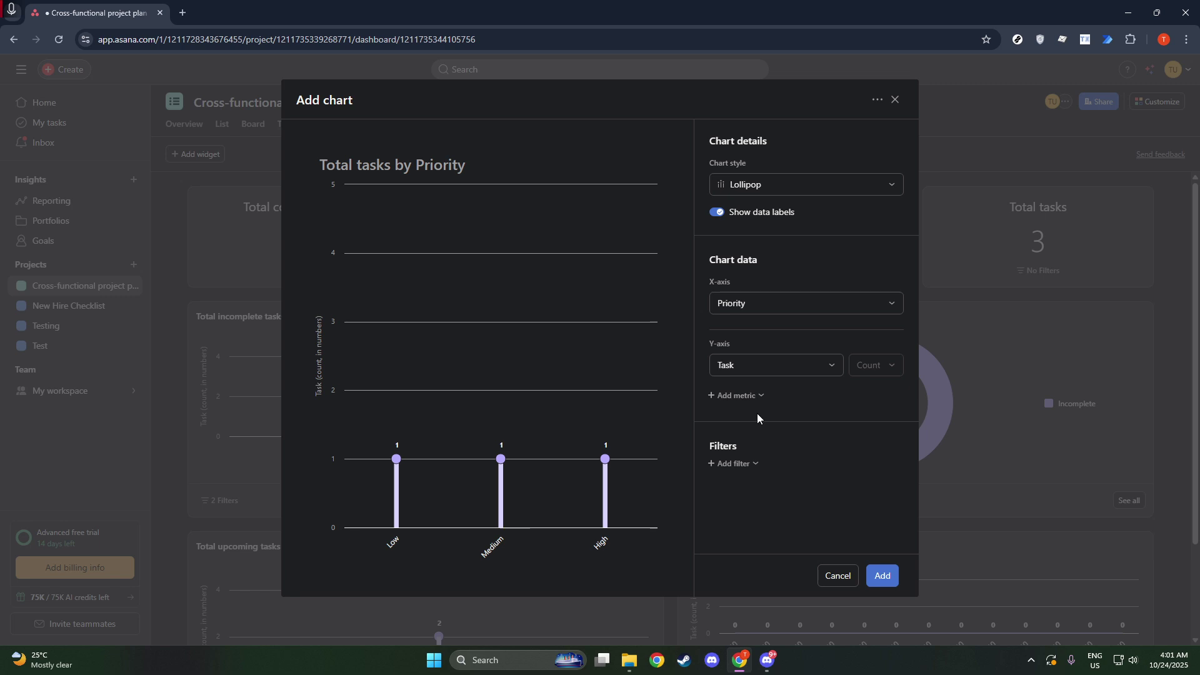
left_click(812, 187)
mouse_move(807, 213)
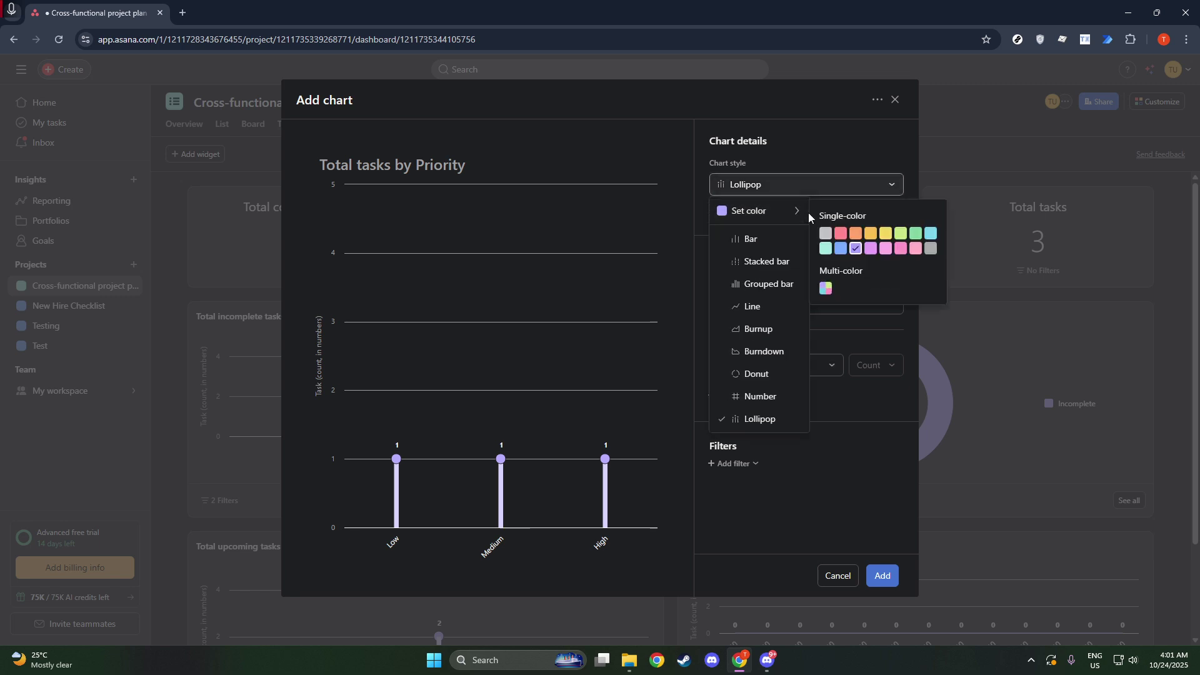
left_click(765, 373)
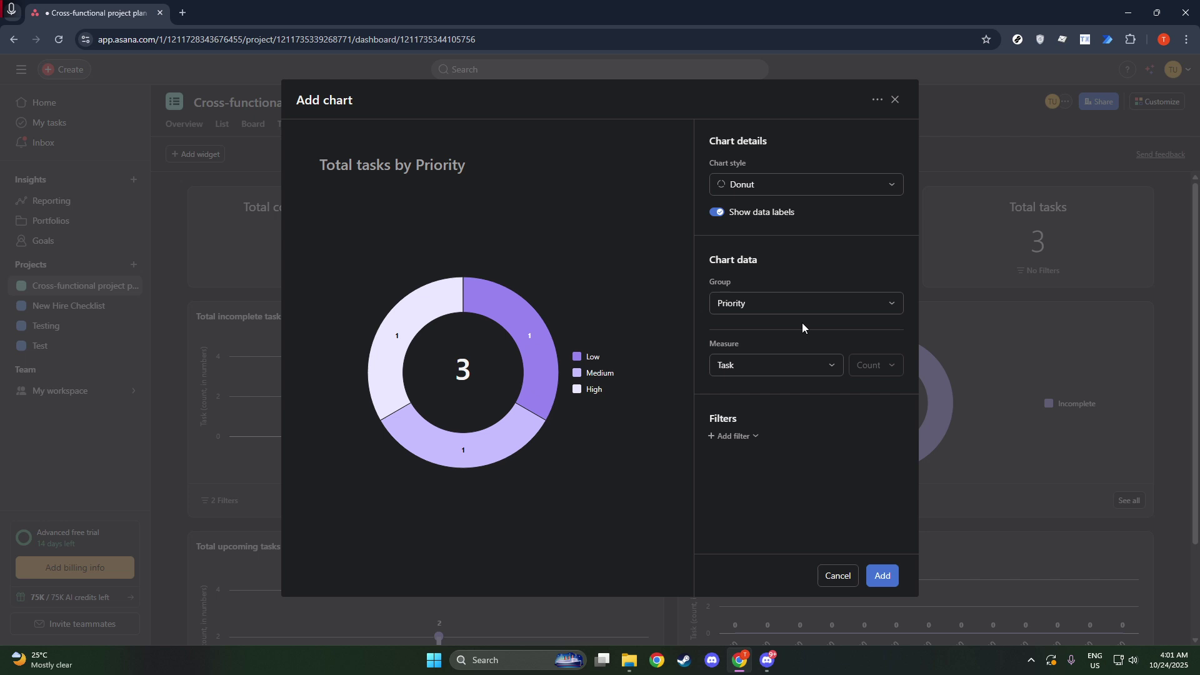
left_click(831, 193)
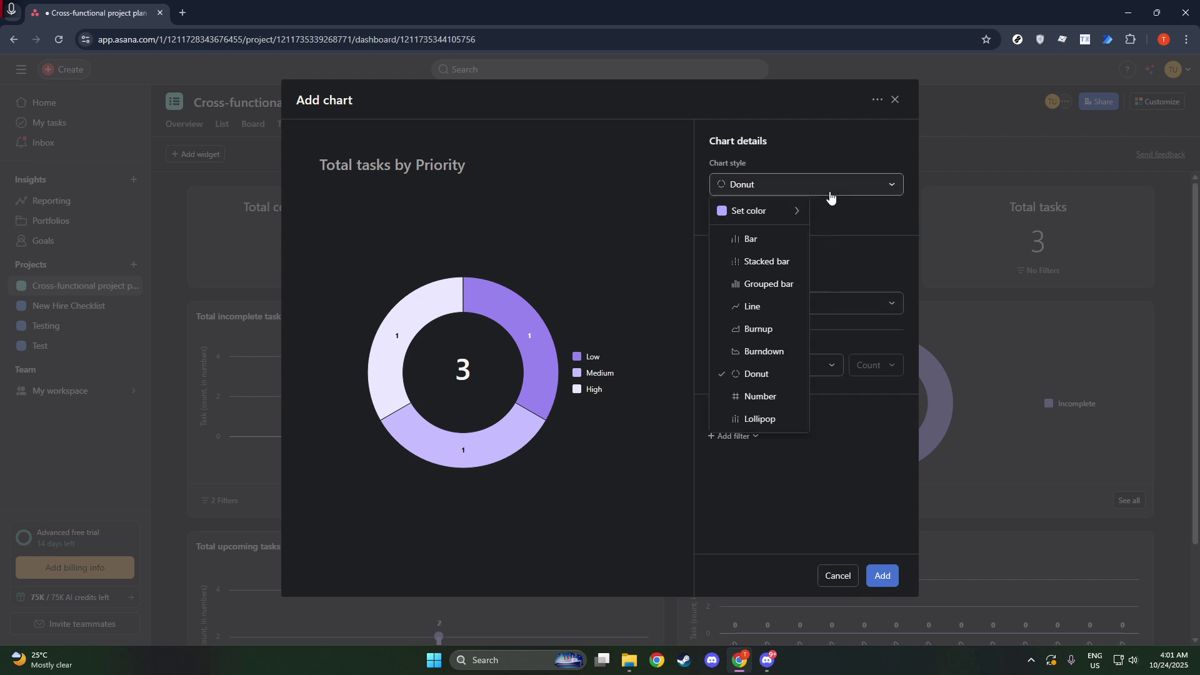
left_click(766, 330)
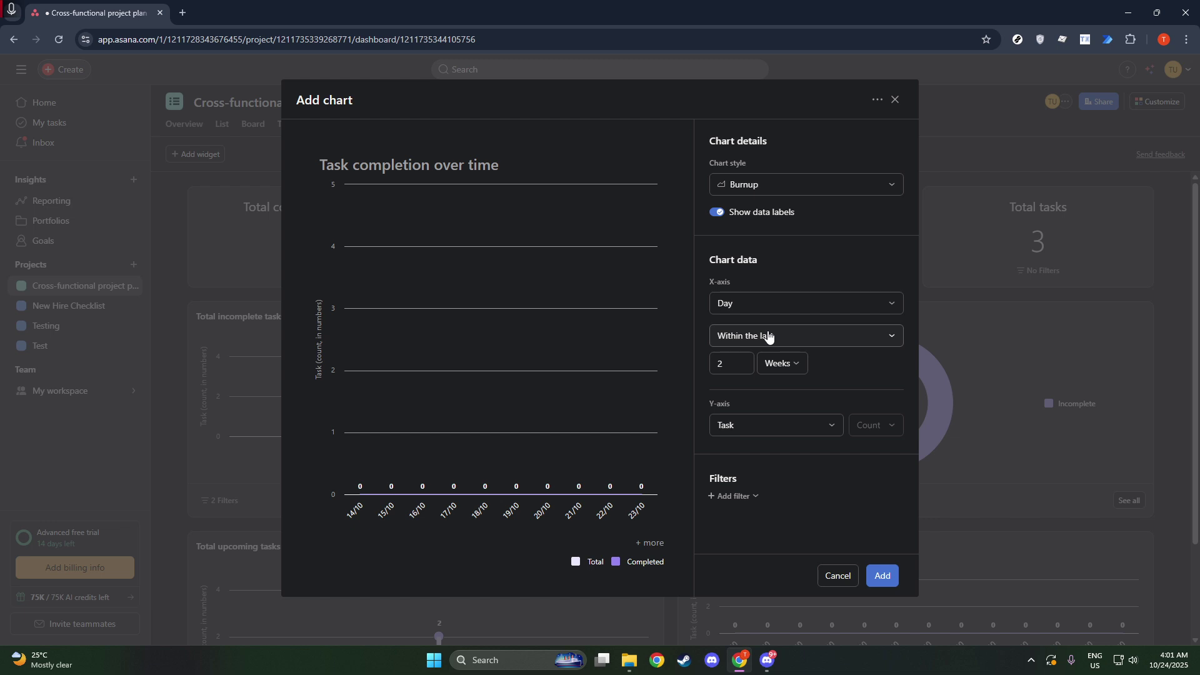
left_click(828, 189)
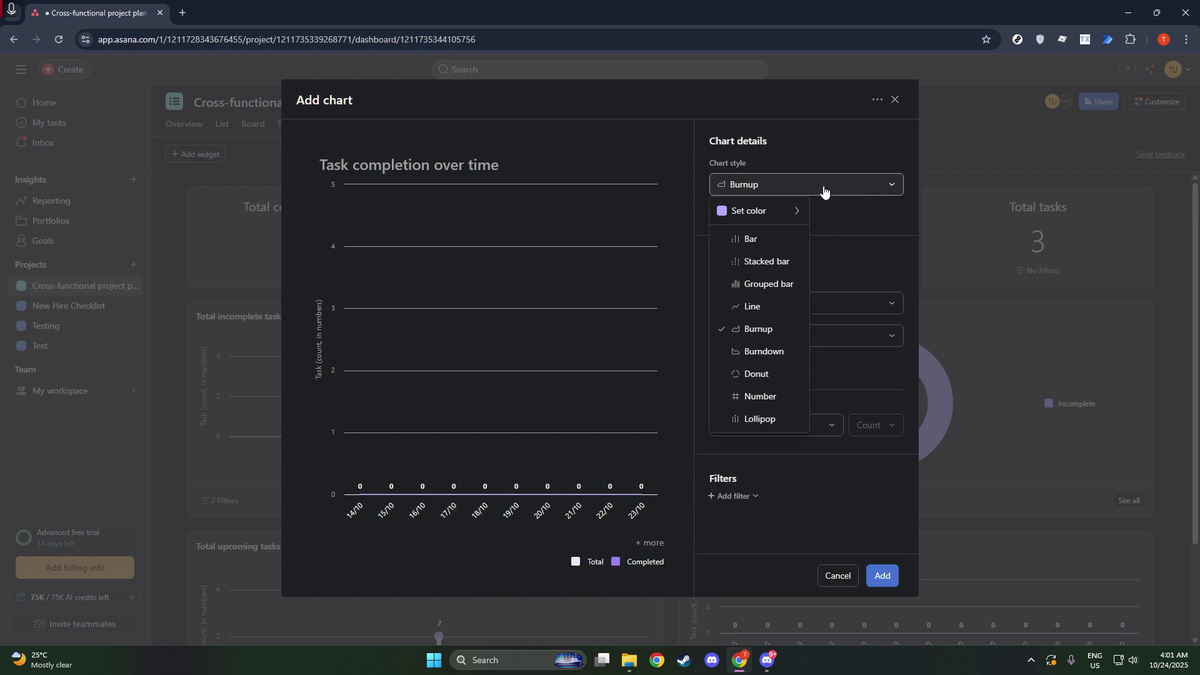
mouse_move(792, 224)
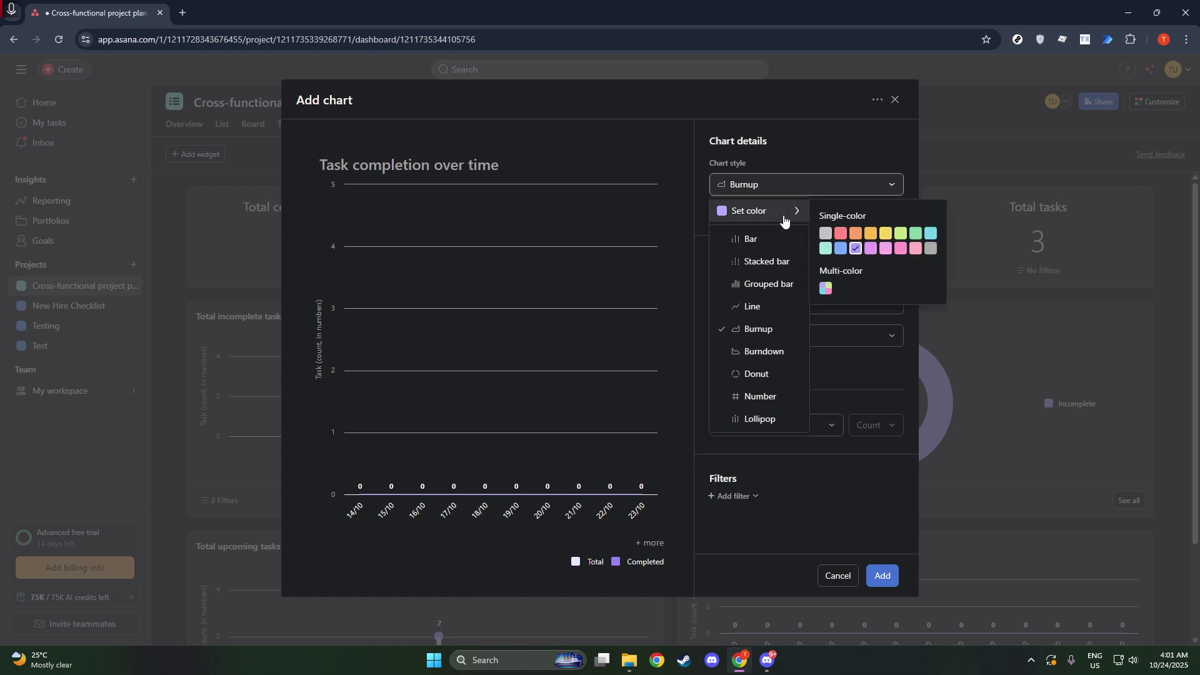
left_click(760, 395)
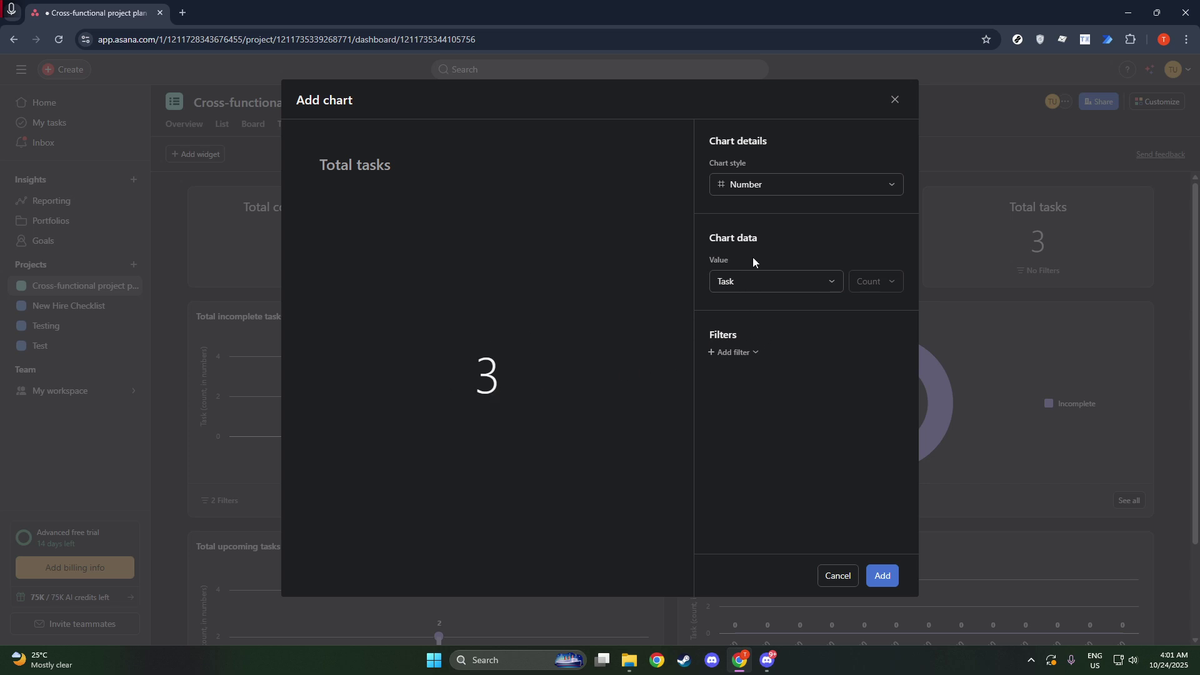
Step: Set the new chart's style to Lollipop and add the chart to the project dashboard
left_click(761, 186)
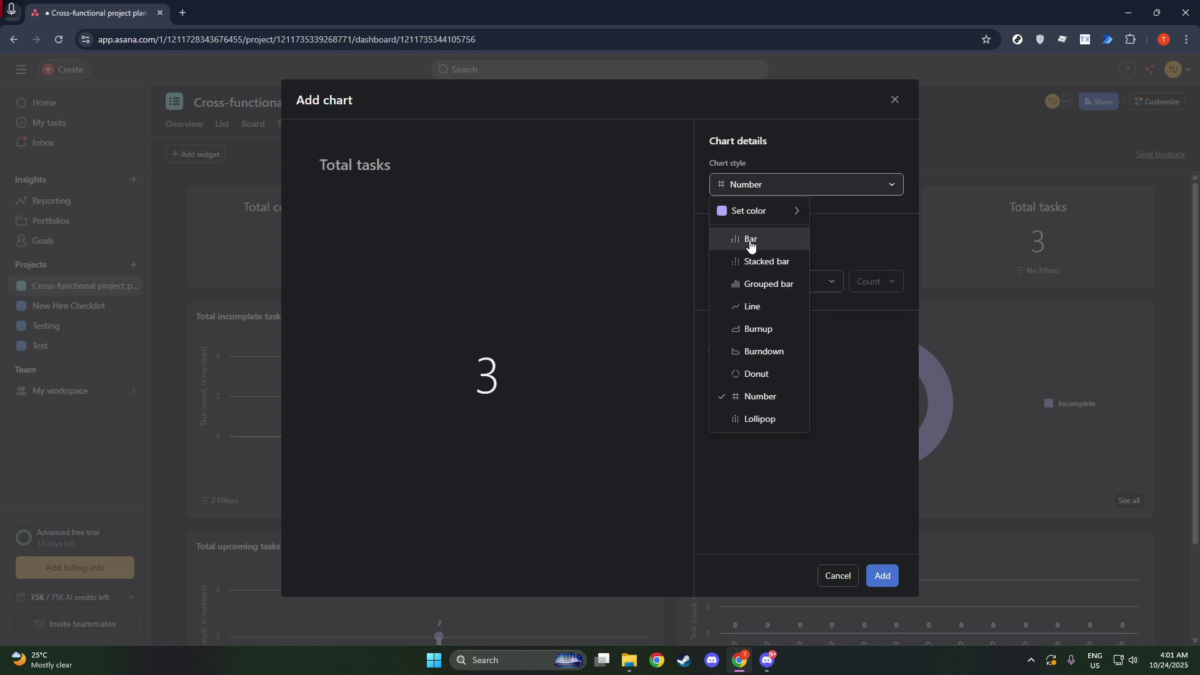
left_click(758, 420)
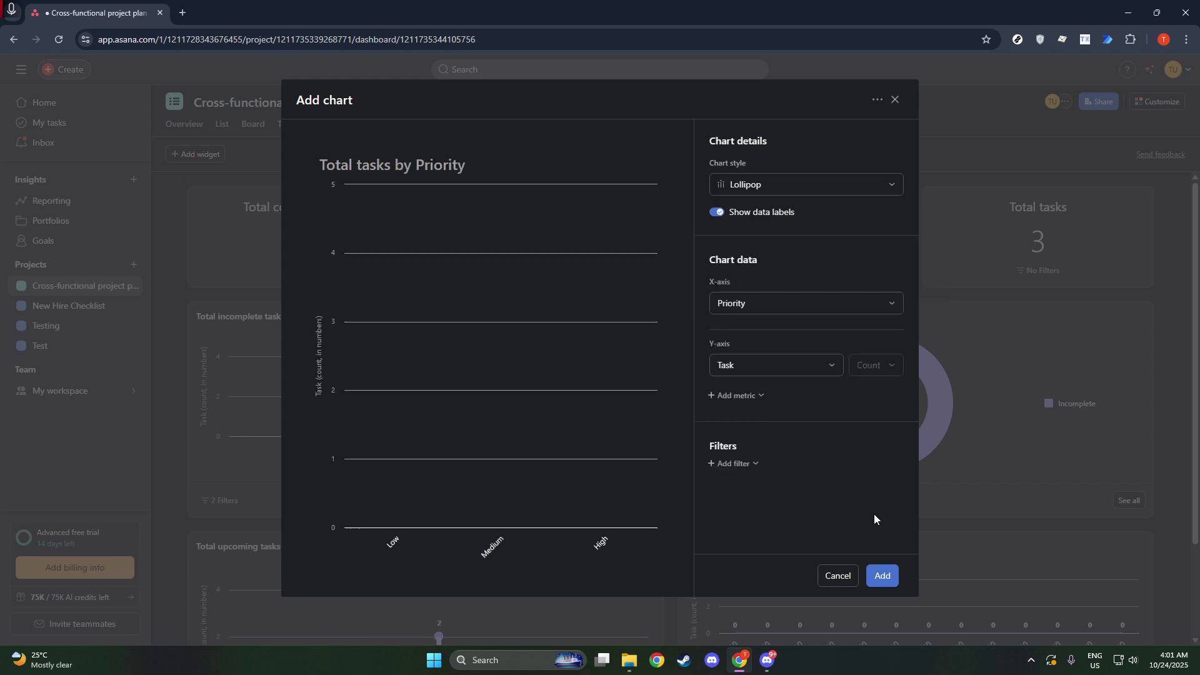
left_click(797, 313)
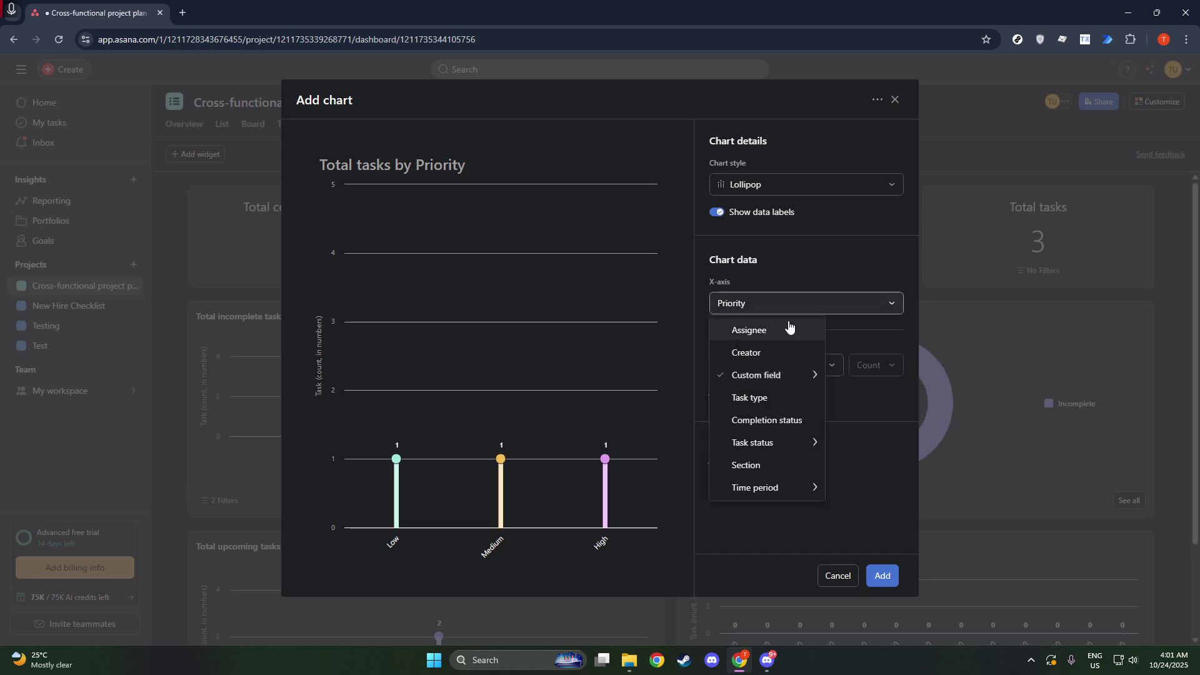
left_click(827, 268)
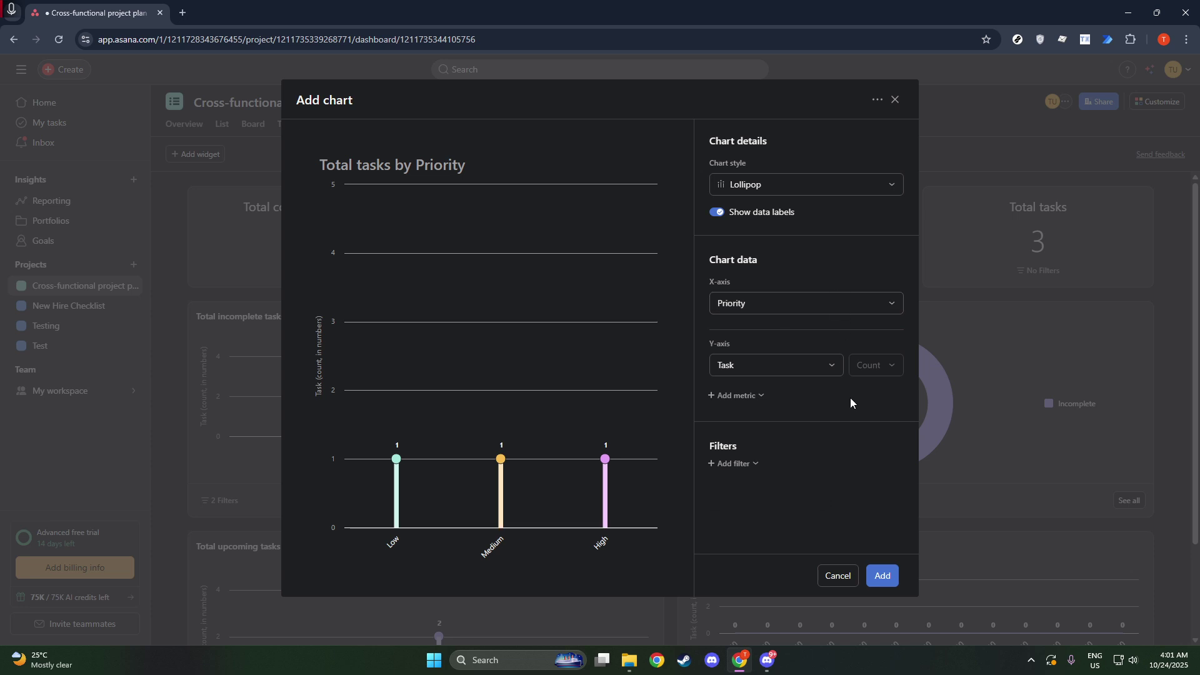
left_click(886, 576)
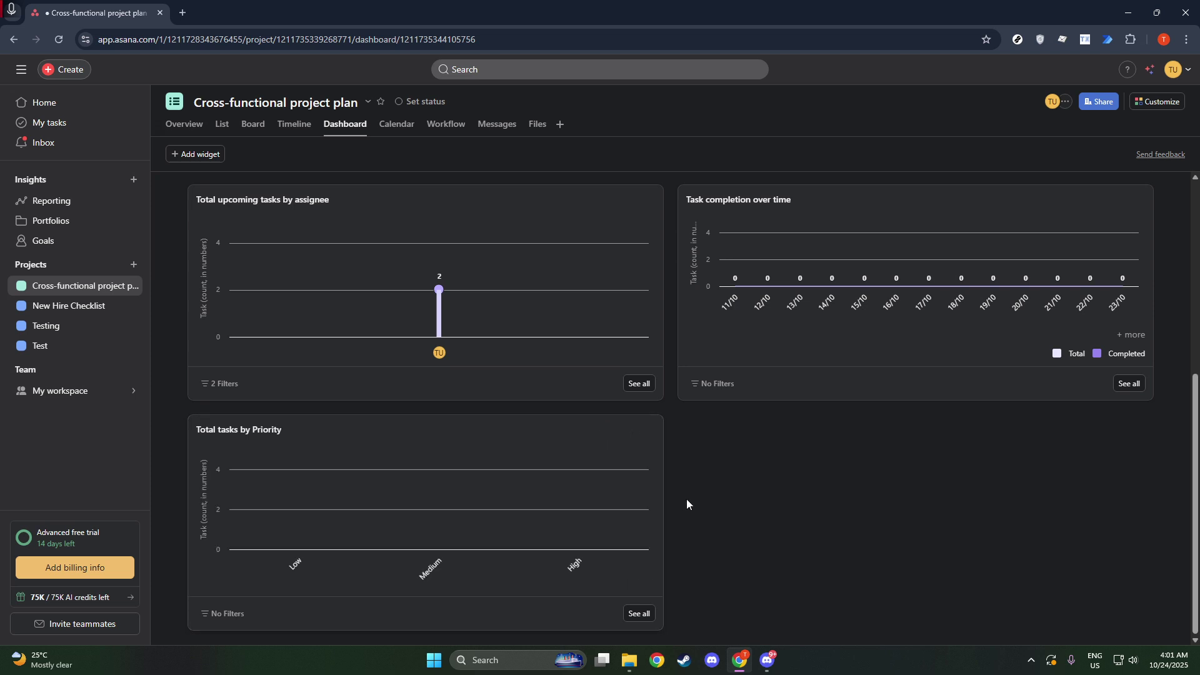
Step: Filter the Total tasks by Priority chart to completion dates within the last 2 months and save the chart
mouse_move(440, 539)
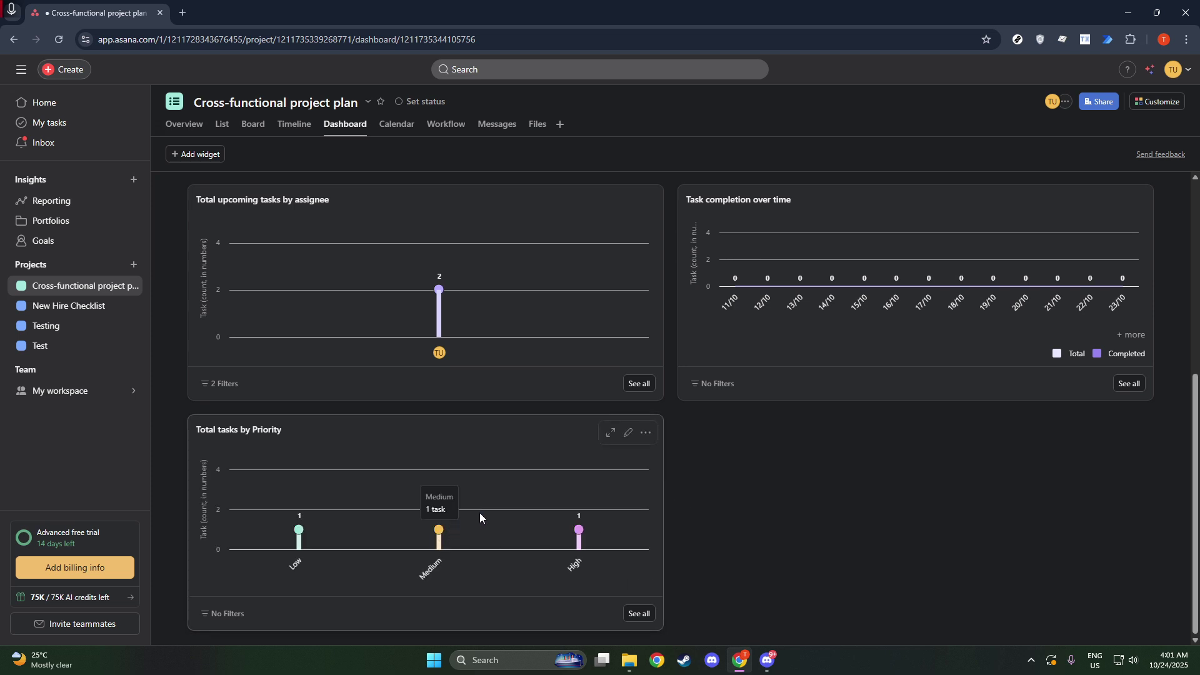
left_click(630, 434)
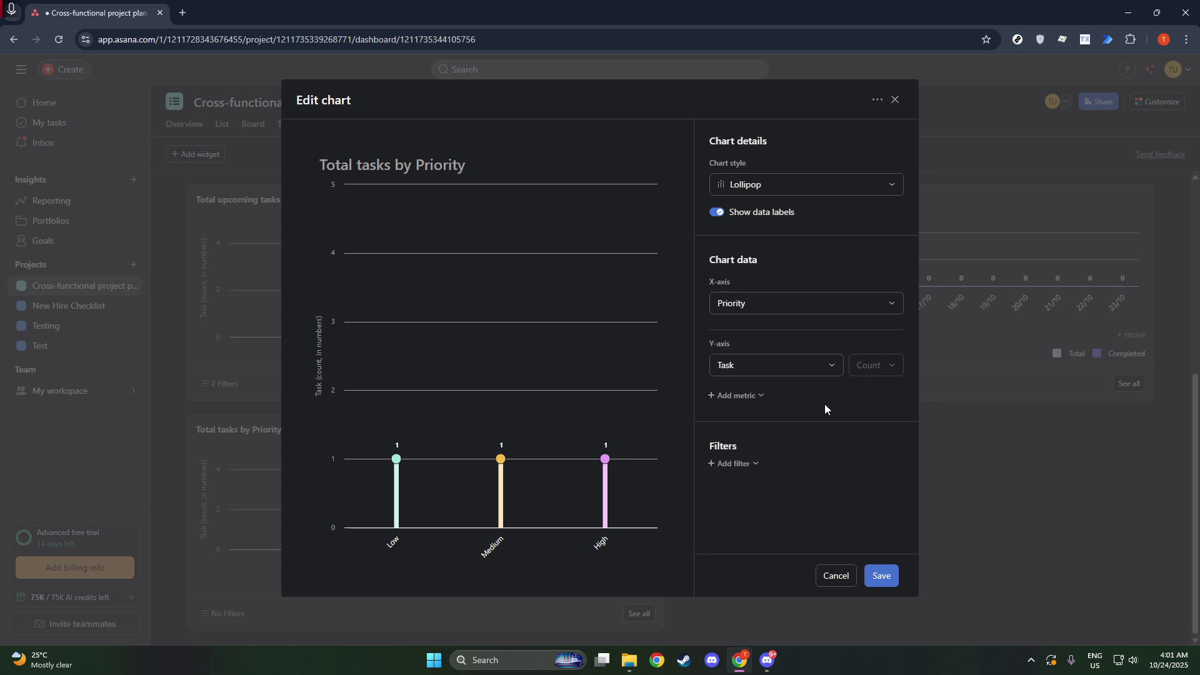
left_click(754, 463)
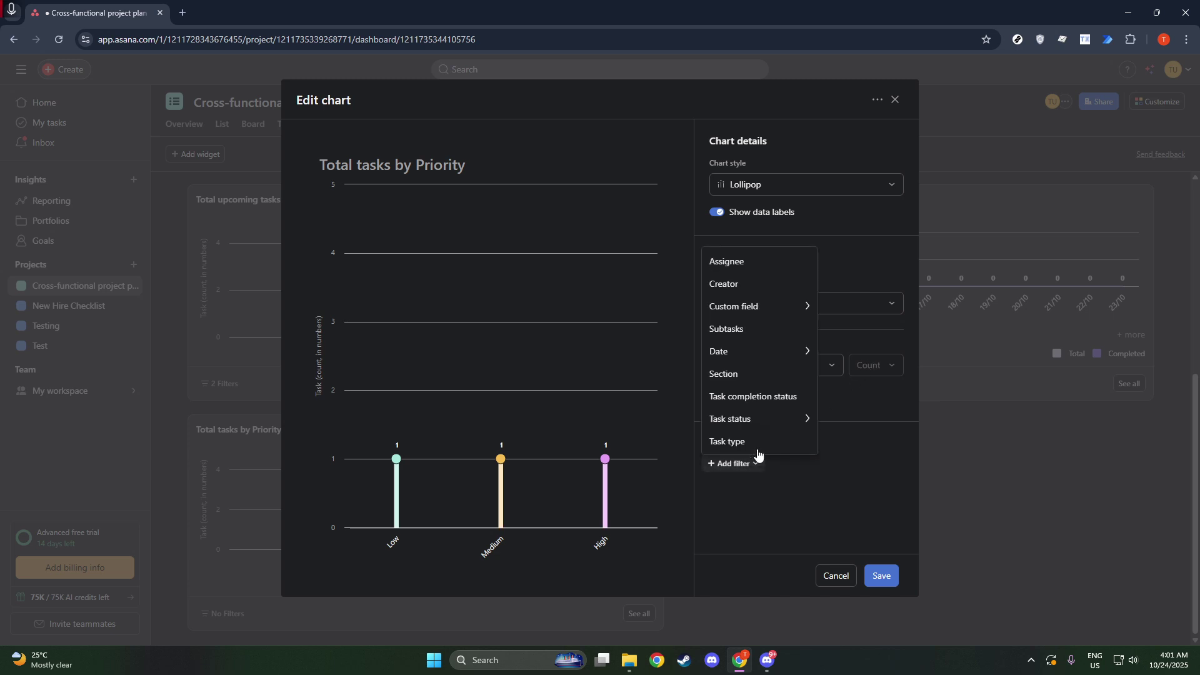
mouse_move(774, 363)
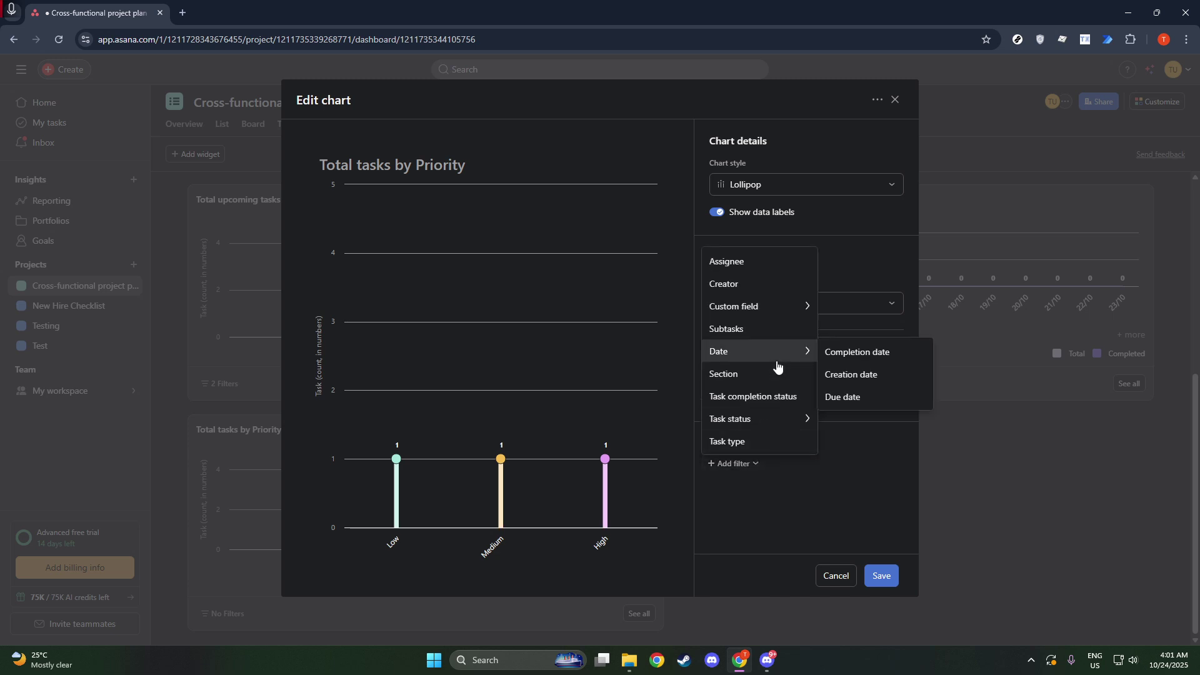
left_click(849, 354)
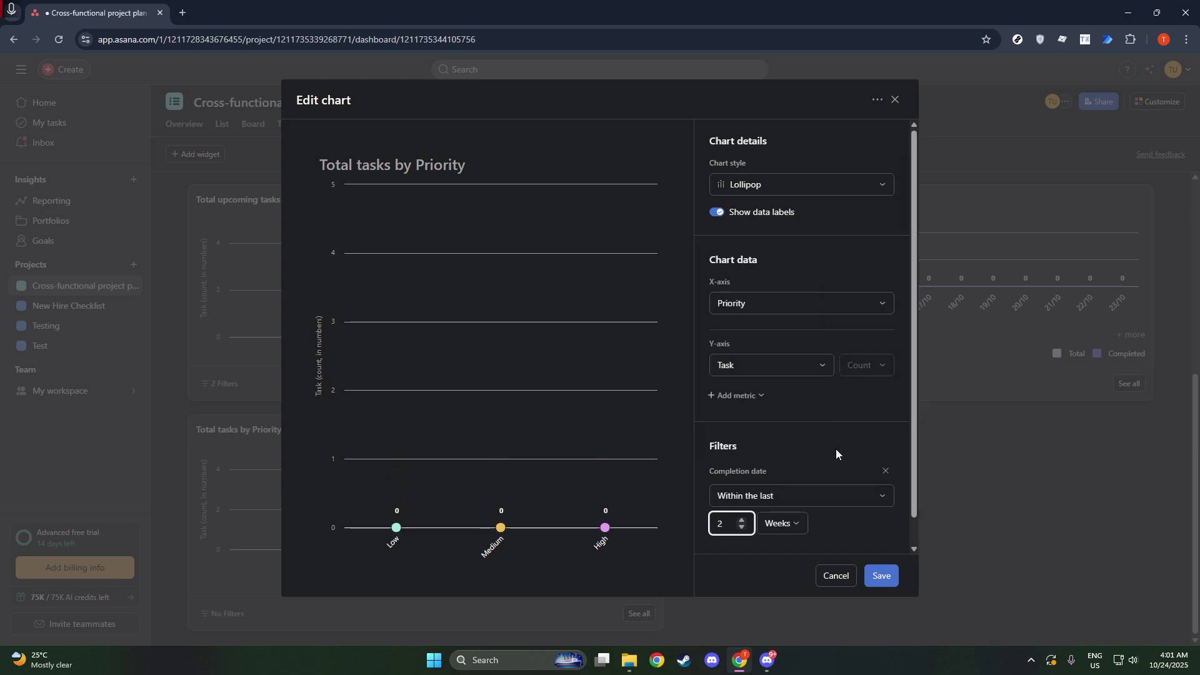
scroll(809, 478, "down", 1)
left_click(795, 494)
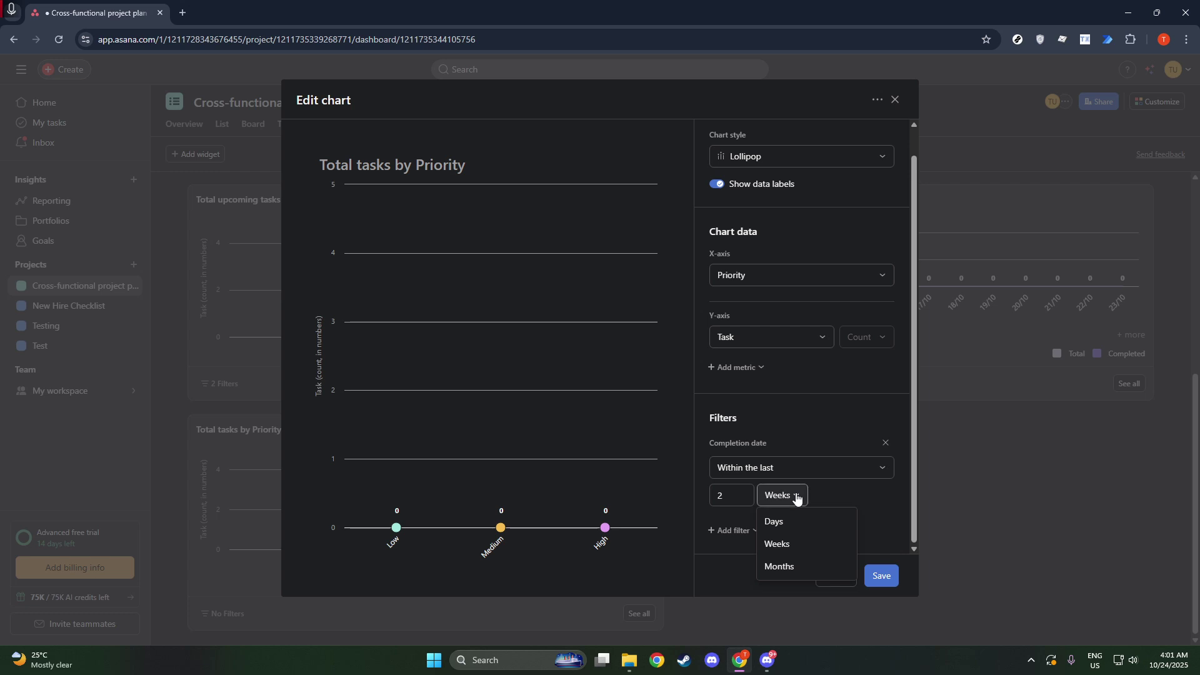
left_click(798, 565)
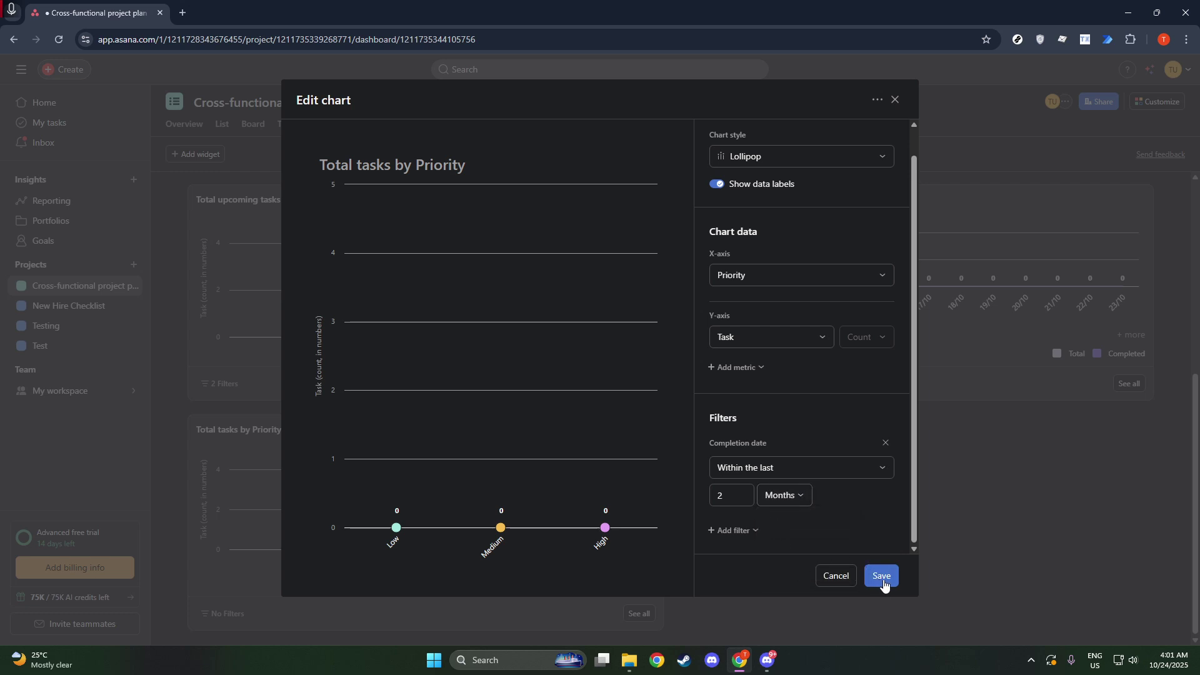
left_click(882, 576)
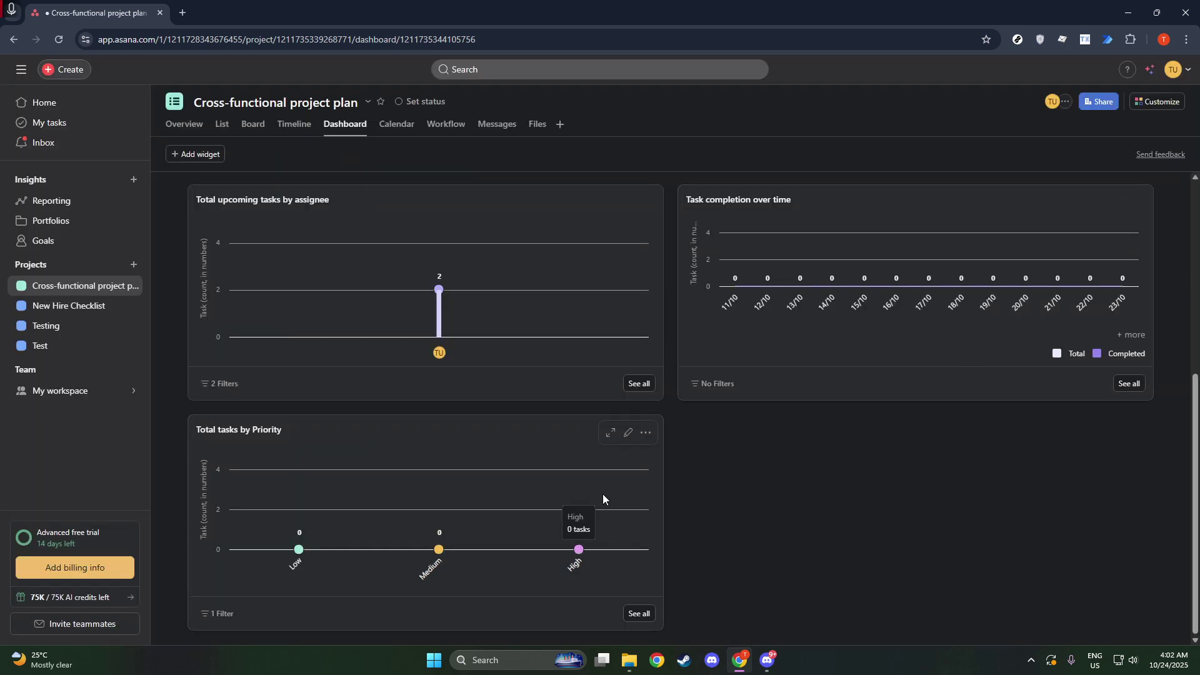
Step: View the task data behind the High priority point and the whole Total tasks by Priority chart, returning to the dashboard each time
left_click(579, 549)
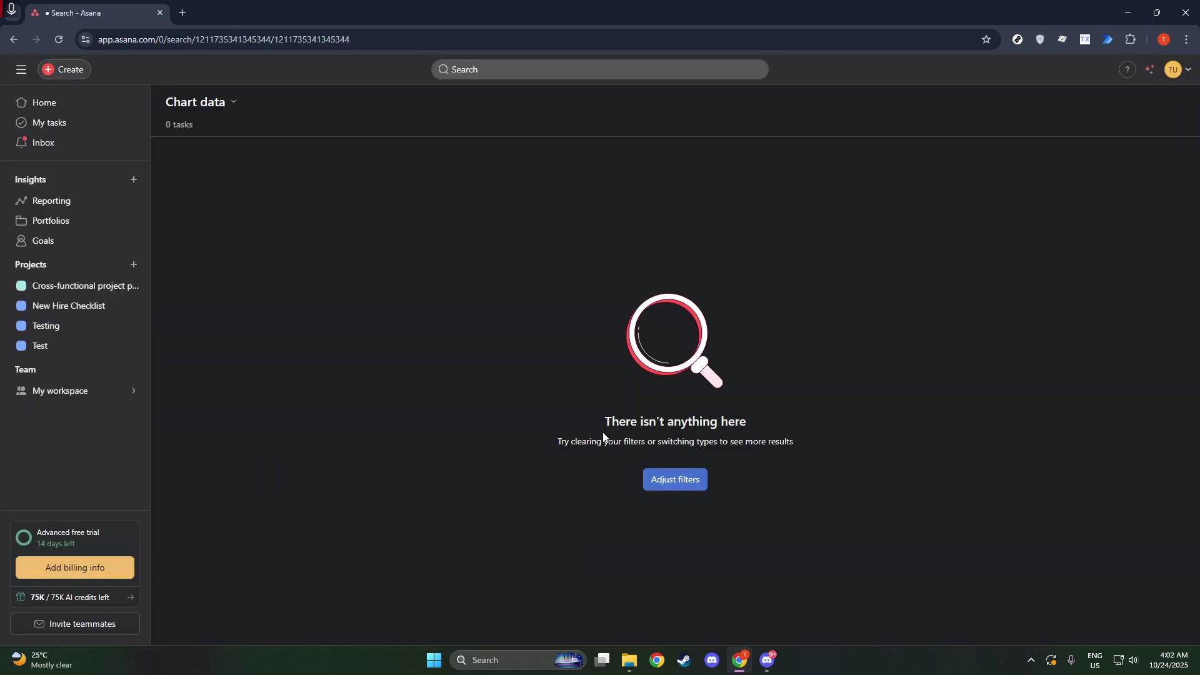
key("alt+Left")
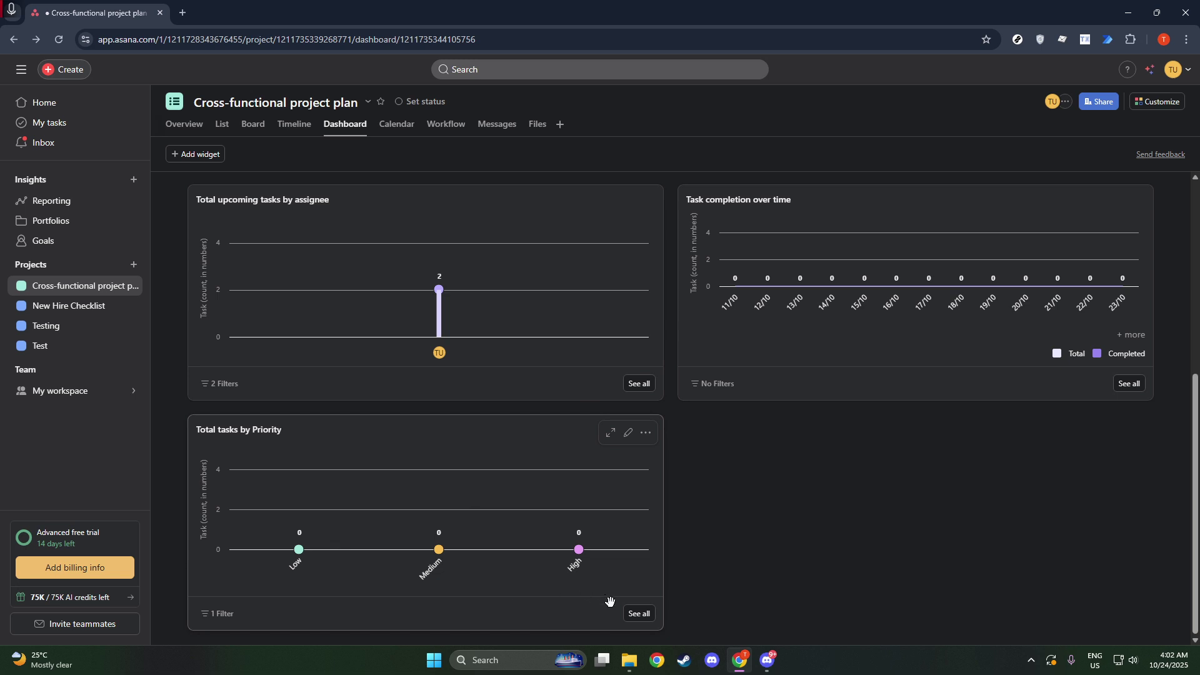
left_click(644, 615)
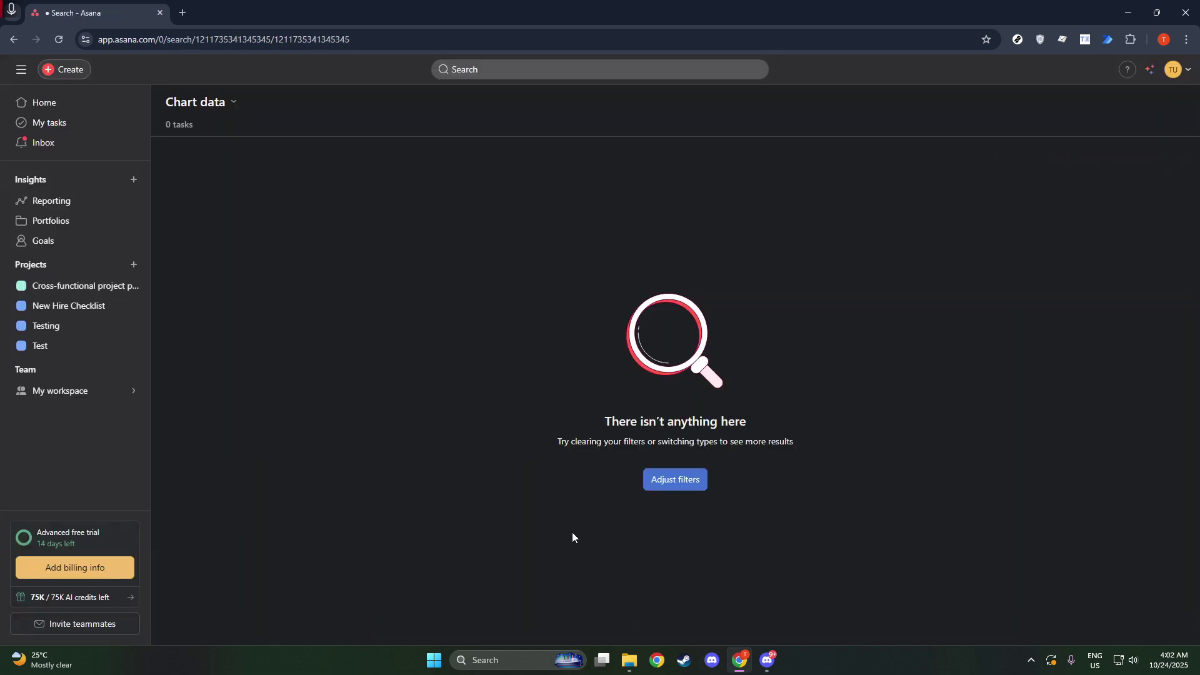
key("alt+Left")
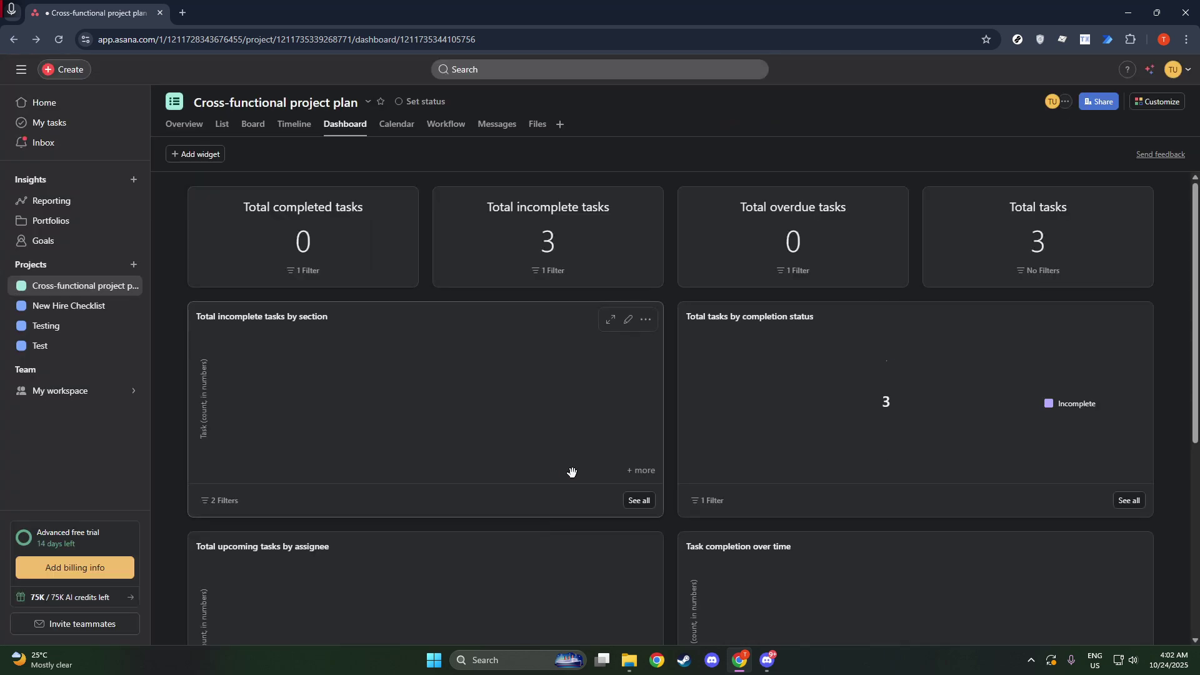
Step: Open the Total tasks by Priority chart for editing
scroll(572, 472, "down", 5)
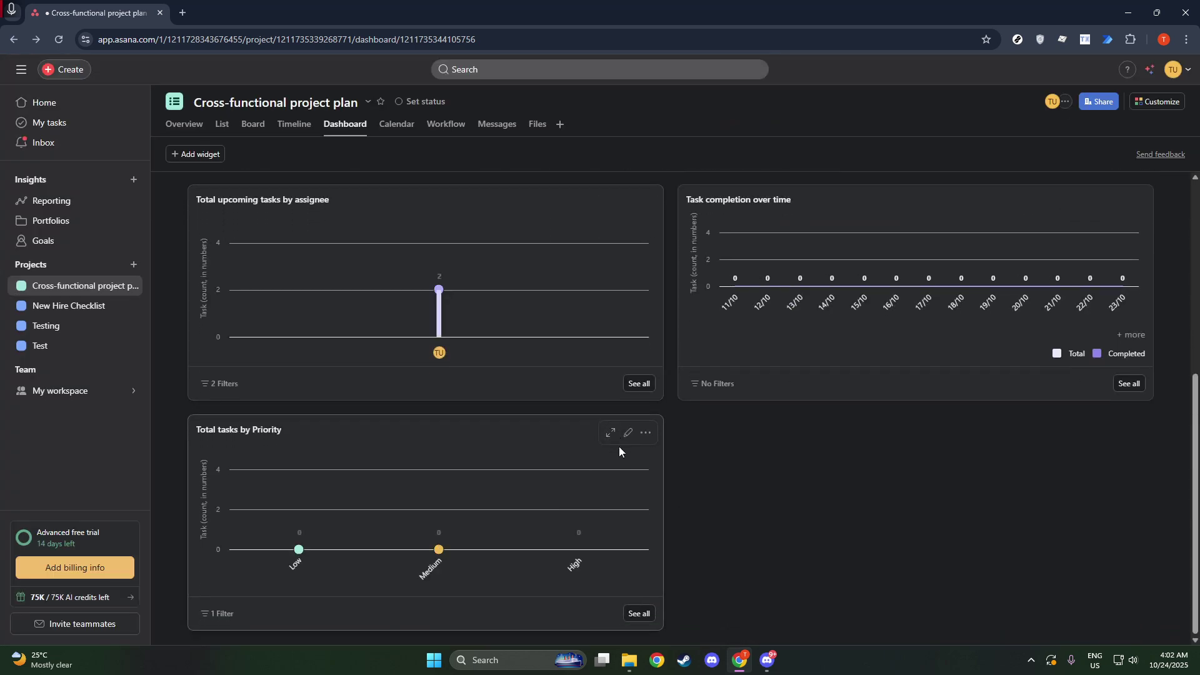
left_click(627, 432)
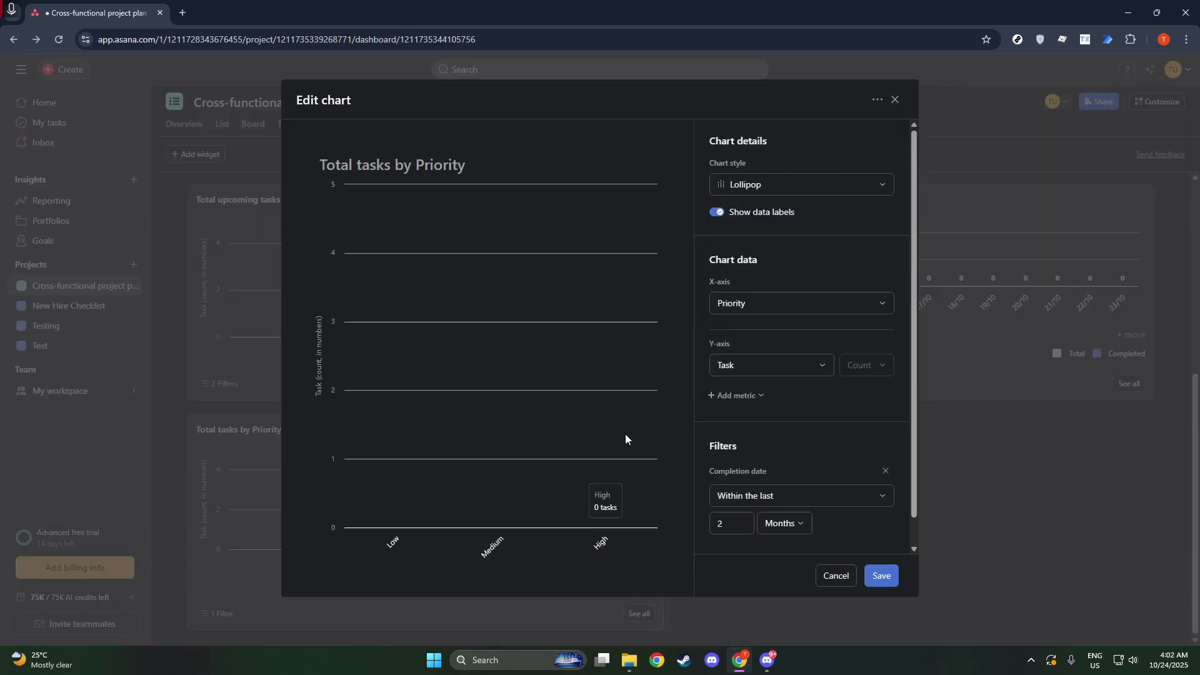